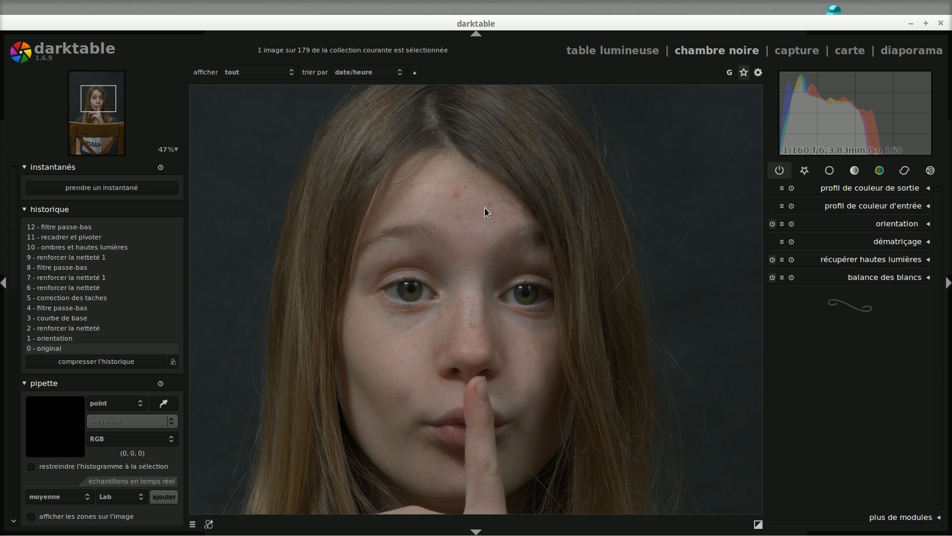
Show the portrait at history state 12, filtre passe-bas.
click(54, 228)
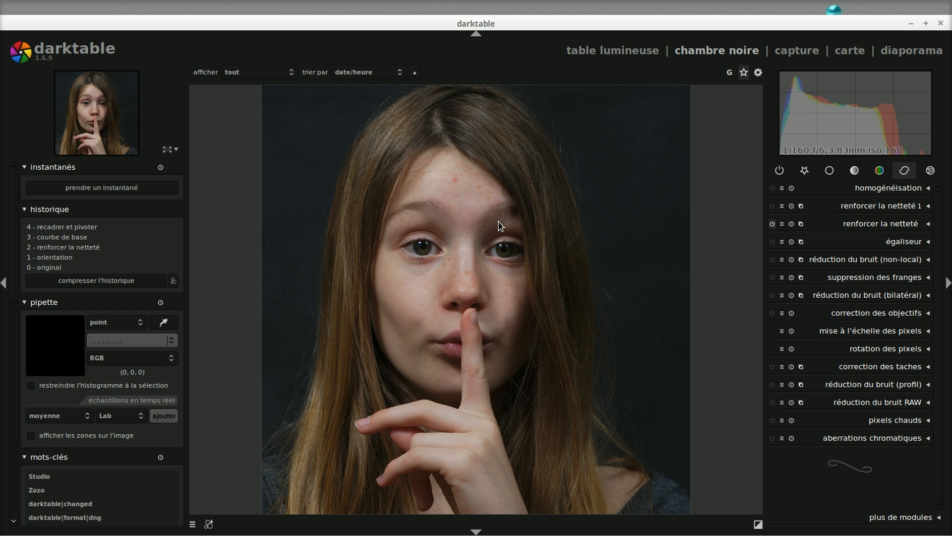
Remove the red blemish on the forehead with one circular correction des taches shape.
scroll(445, 179, up, 2)
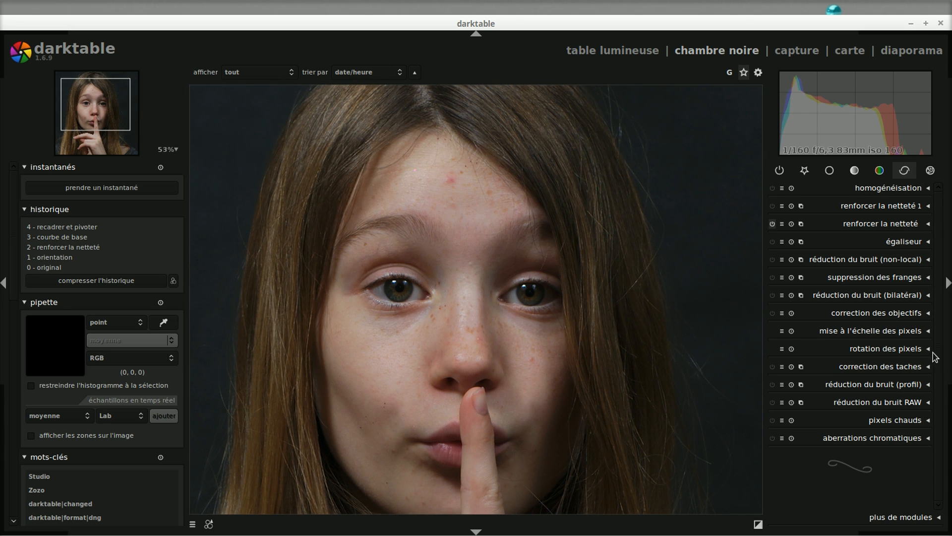
click(931, 368)
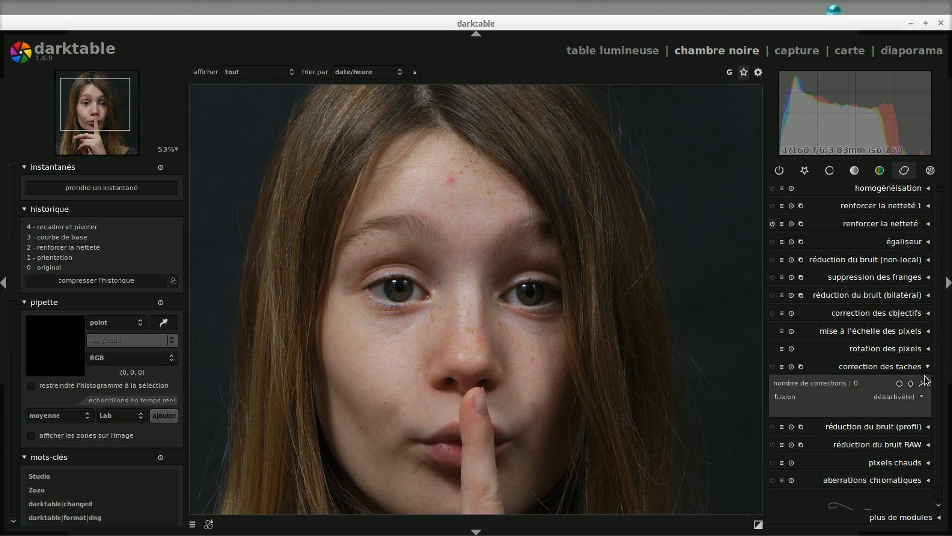
click(900, 384)
click(450, 183)
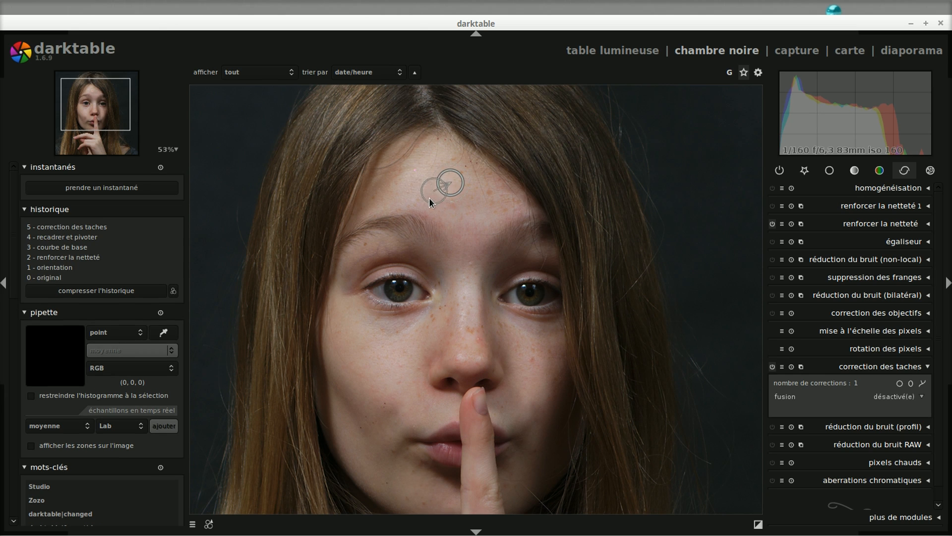
click(880, 367)
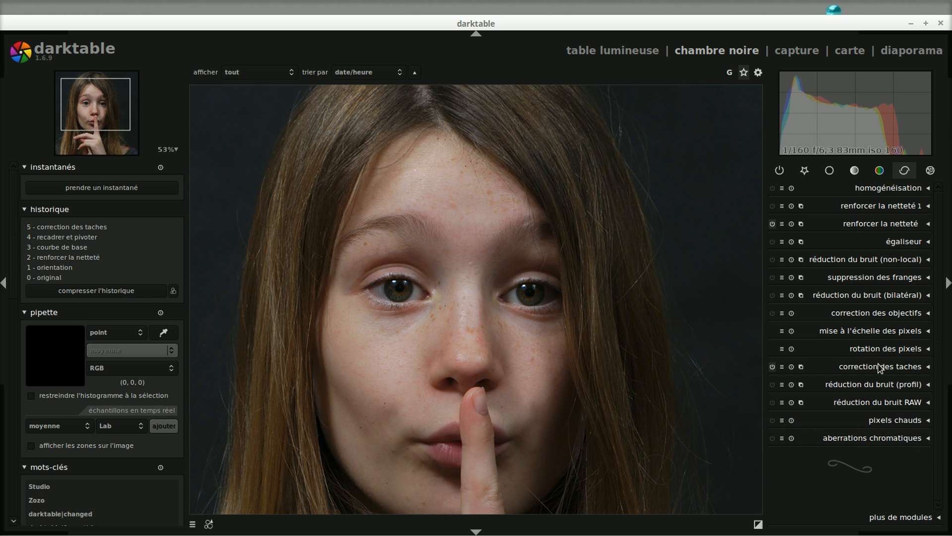
scroll(466, 227, down, 1)
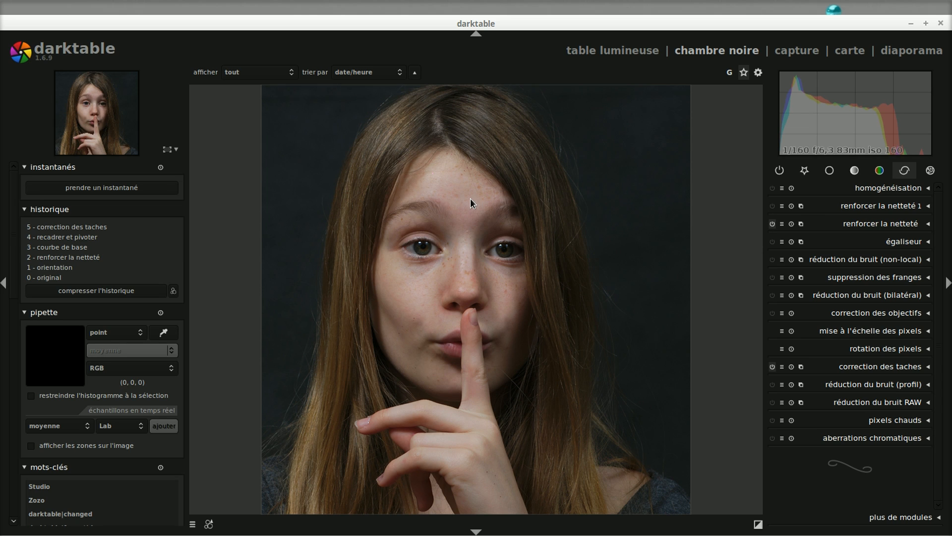
Enable the filtre passe-bas module with its fusion set to masque dessiné + paramétrique.
click(936, 171)
click(928, 313)
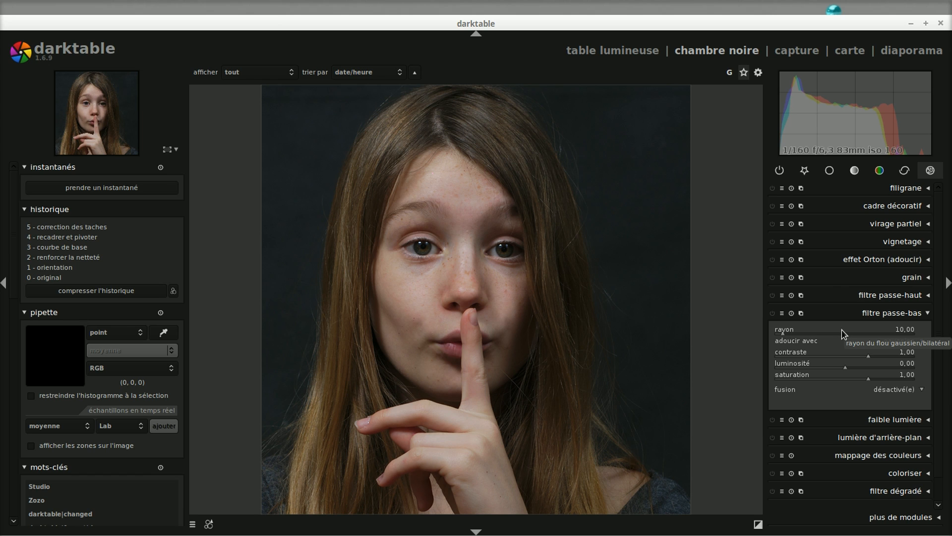
click(772, 313)
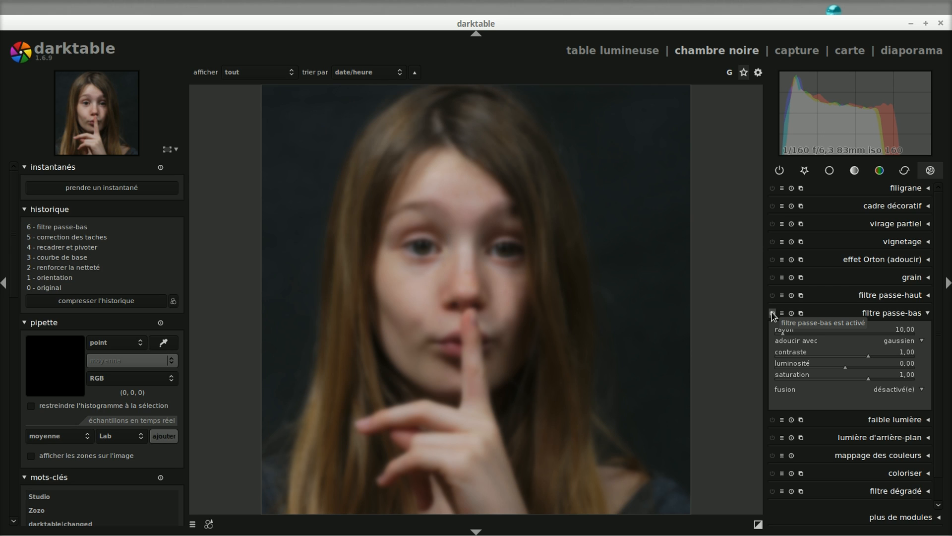
click(773, 315)
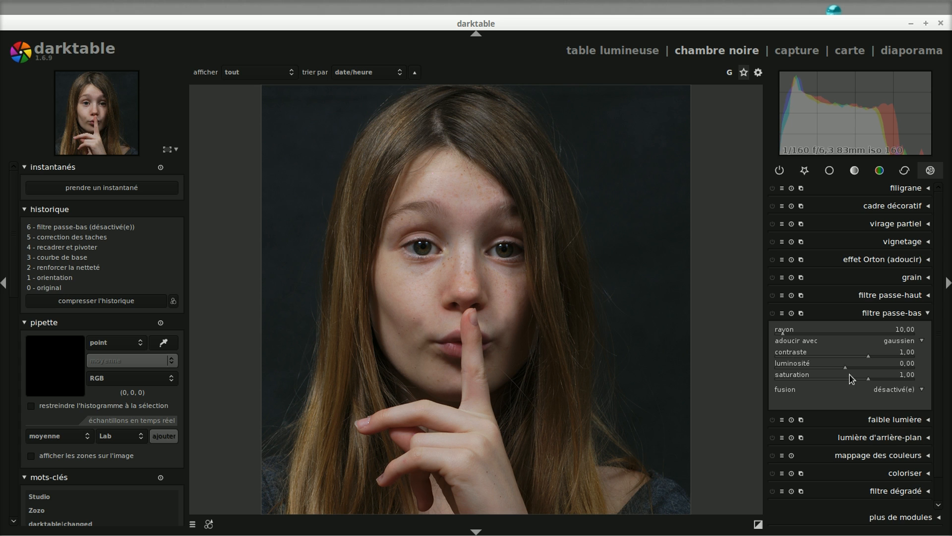
click(922, 390)
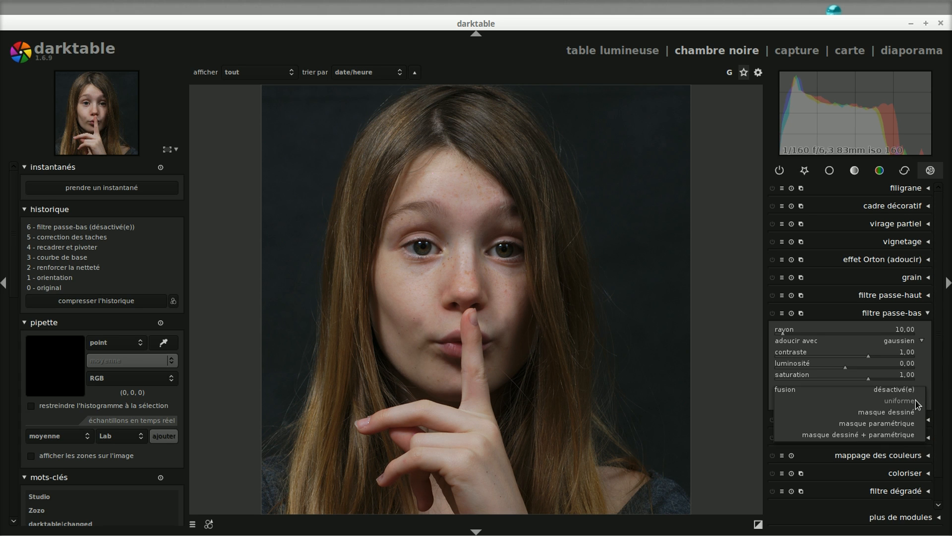
click(910, 439)
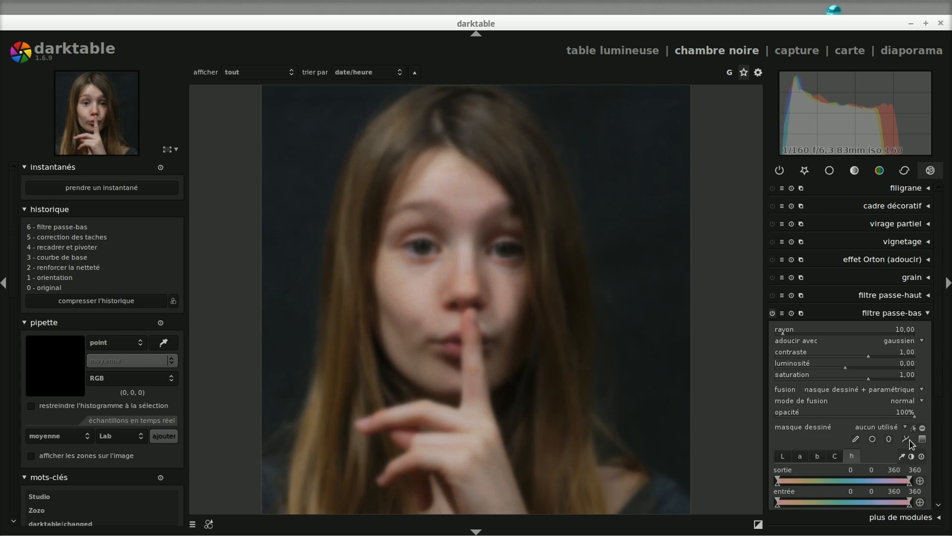
Sample the skin hue on the cheek with the parametric mask's colour picker for the h channel.
scroll(927, 436, down, 4)
scroll(927, 435, down, 1)
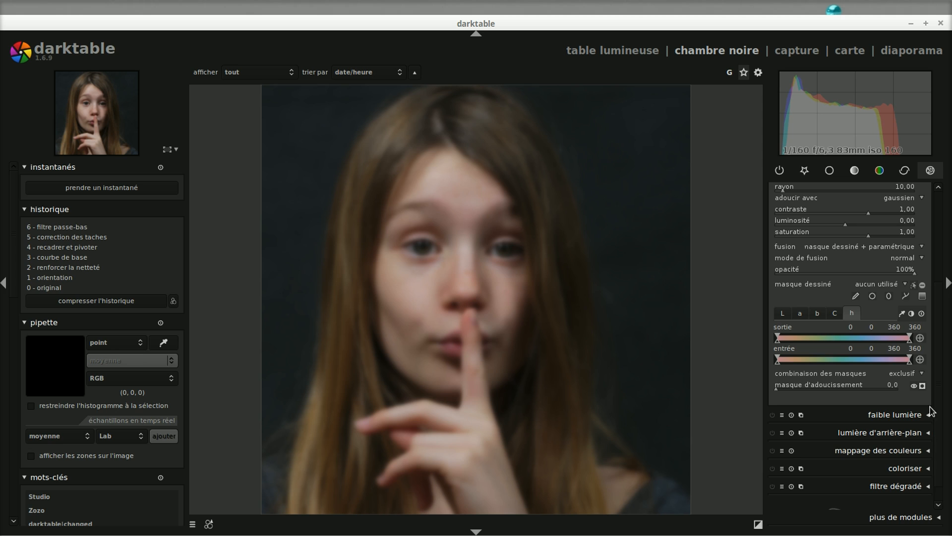
click(902, 313)
click(474, 301)
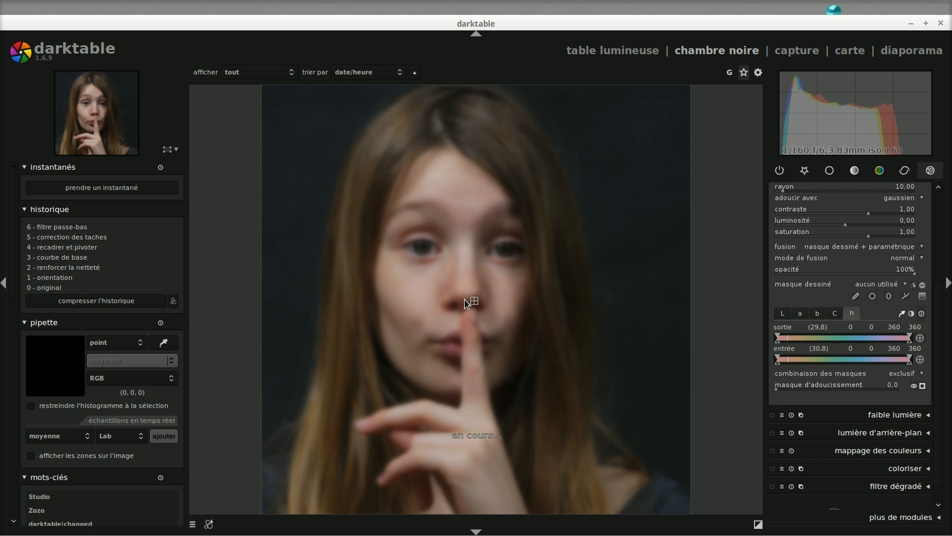
click(413, 289)
Set the inner limits of the entrée hue range to 32 and 34, and display the mask overlay.
drag(780, 358, 790, 358)
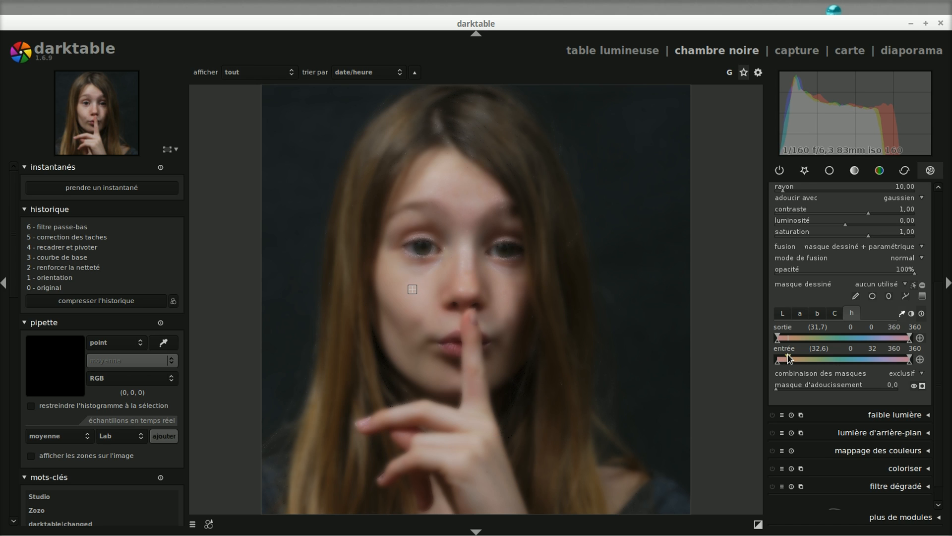
drag(912, 359, 868, 363)
drag(868, 363, 790, 361)
click(923, 385)
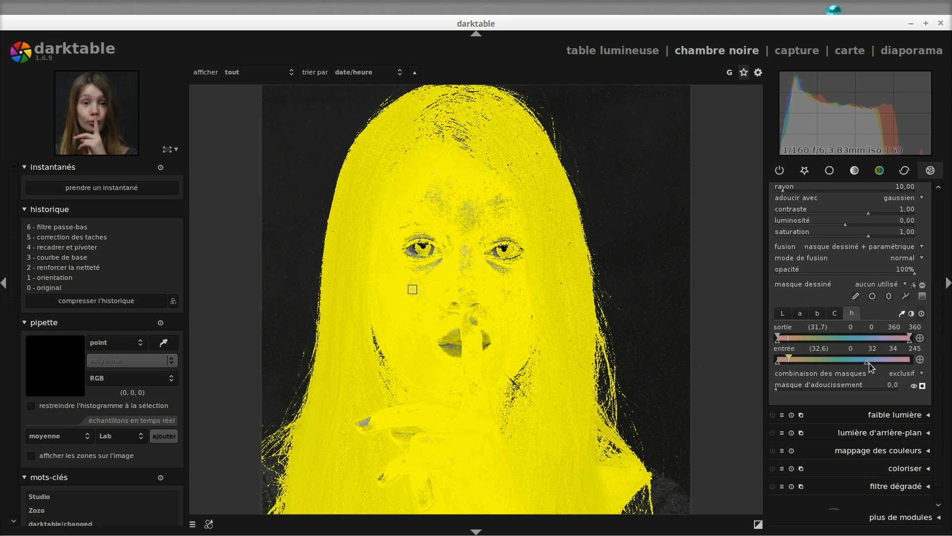
Set the outer limits of the entrée hue range to 13 and 57, and hide the mask overlay.
drag(870, 363, 850, 364)
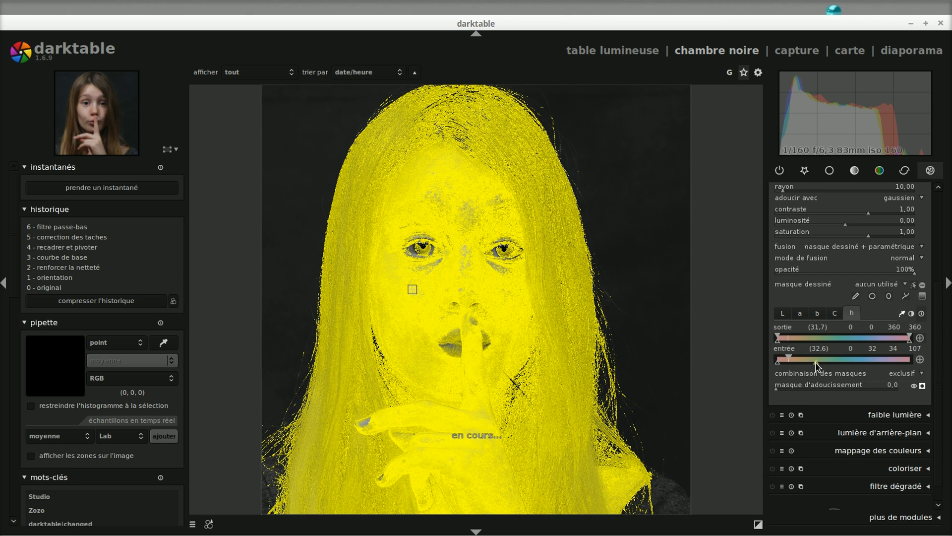
drag(849, 363, 801, 366)
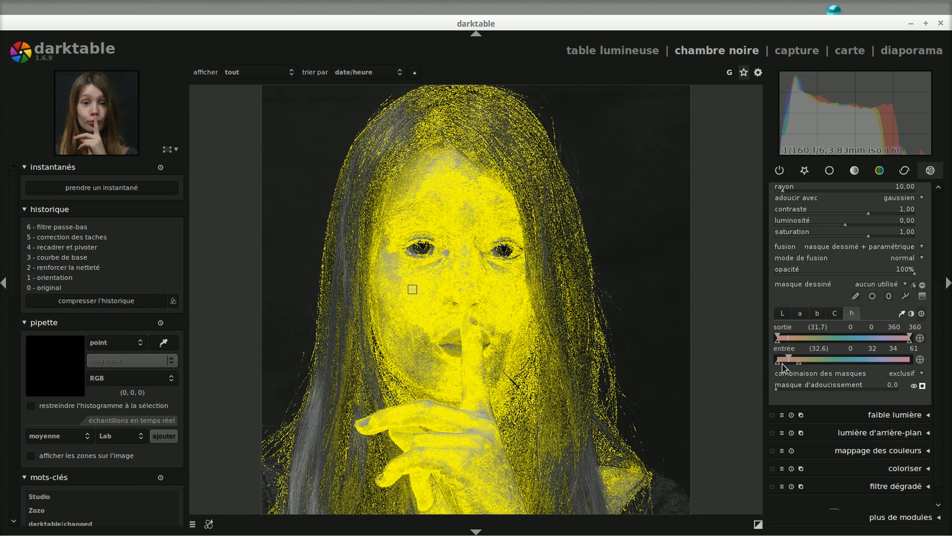
drag(777, 365, 797, 367)
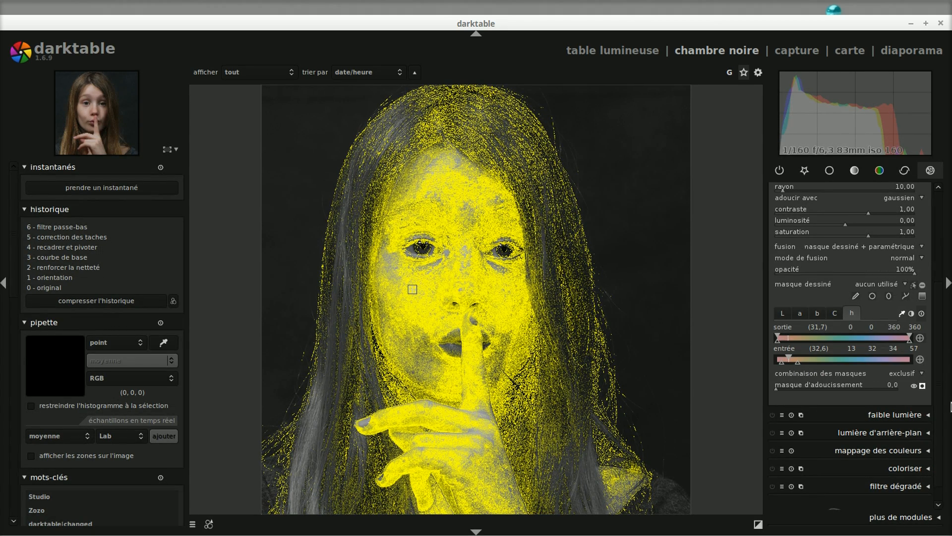
click(922, 387)
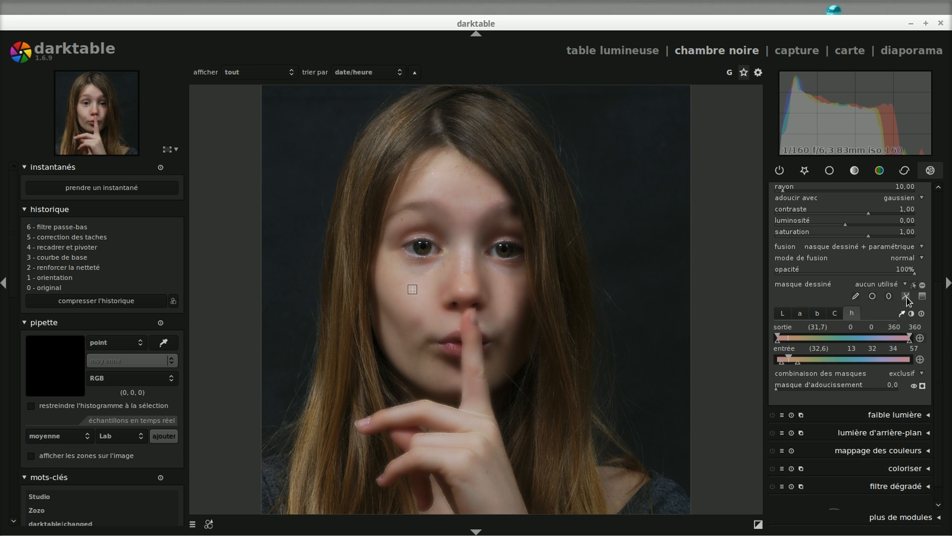
Start a brush shape for the drawn mask and try out different brush sizes, hardness and opacity over the eye.
click(855, 297)
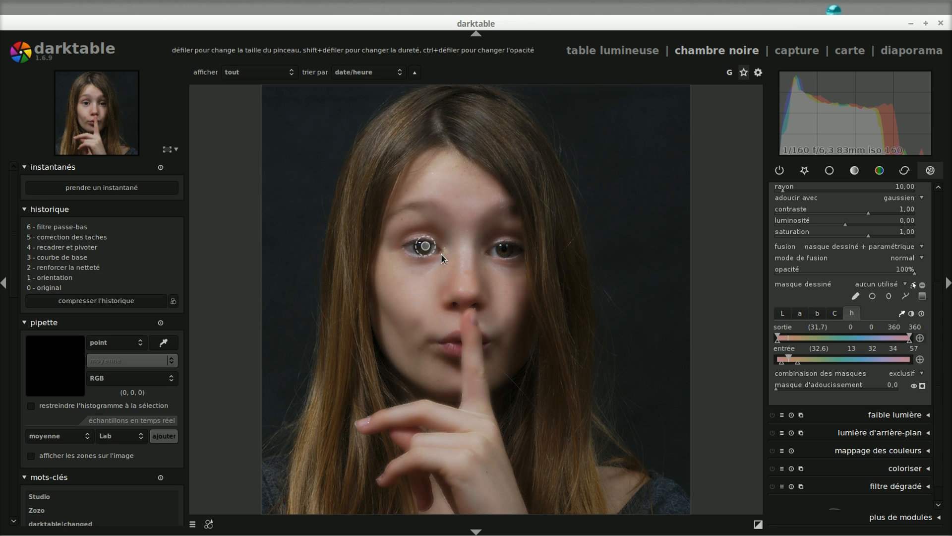
drag(407, 248, 418, 252)
scroll(419, 245, down, 2)
shift+scroll(419, 247, down, 2)
shift+scroll(418, 247, up, 2)
shift+scroll(419, 246, down, 2)
ctrl+scroll(418, 246, up, 3)
ctrl+scroll(418, 246, down, 3)
ctrl+scroll(418, 246, down, 2)
ctrl+scroll(419, 246, up, 3)
ctrl+scroll(419, 246, down, 2)
ctrl+scroll(419, 246, up, 1)
ctrl+scroll(418, 246, up, 2)
ctrl+scroll(418, 246, down, 3)
ctrl+scroll(419, 246, down, 1)
ctrl+scroll(419, 247, up, 1)
ctrl+scroll(419, 248, up, 1)
ctrl+scroll(419, 248, down, 1)
ctrl+scroll(419, 248, up, 2)
ctrl+scroll(419, 248, up, 1)
ctrl+scroll(419, 247, down, 1)
ctrl+scroll(419, 248, up, 1)
ctrl+scroll(419, 248, down, 1)
Reduce the brush size and paint a mask stroke over the eye on the image's left side.
scroll(419, 248, down, 3)
scroll(420, 248, down, 1)
mouse_move(407, 245)
mouse_down()
mouse_move(438, 252)
mouse_move(413, 248)
mouse_up()
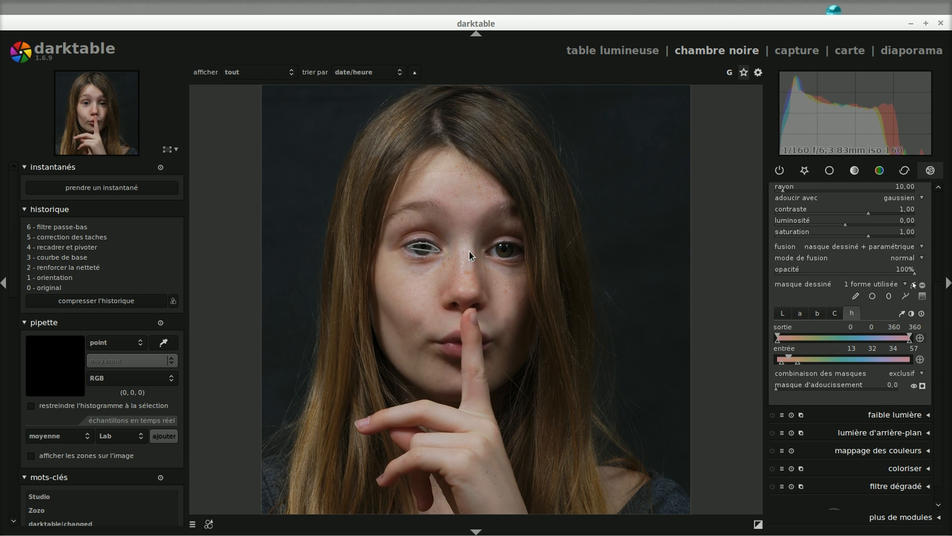
Paint further brush mask strokes over the other eye, the lips and the raised index finger.
click(856, 296)
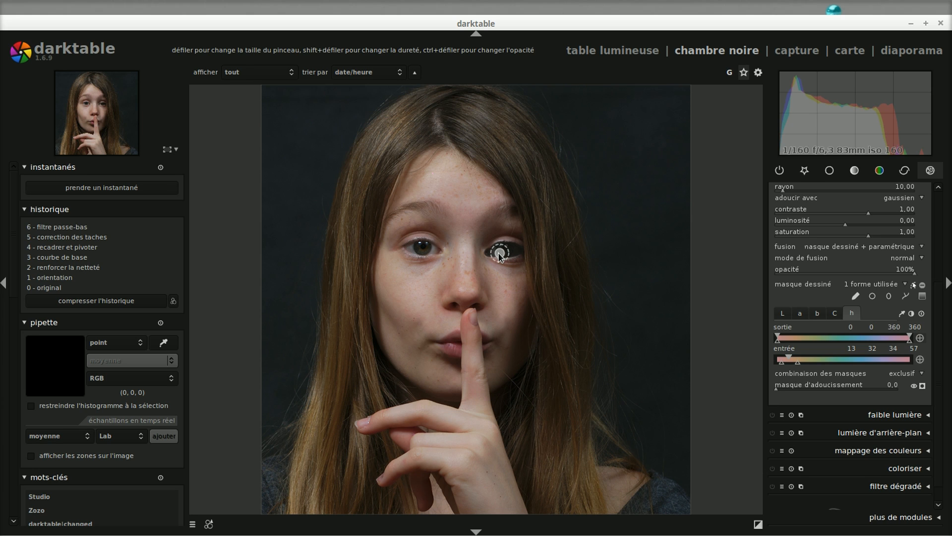
click(500, 254)
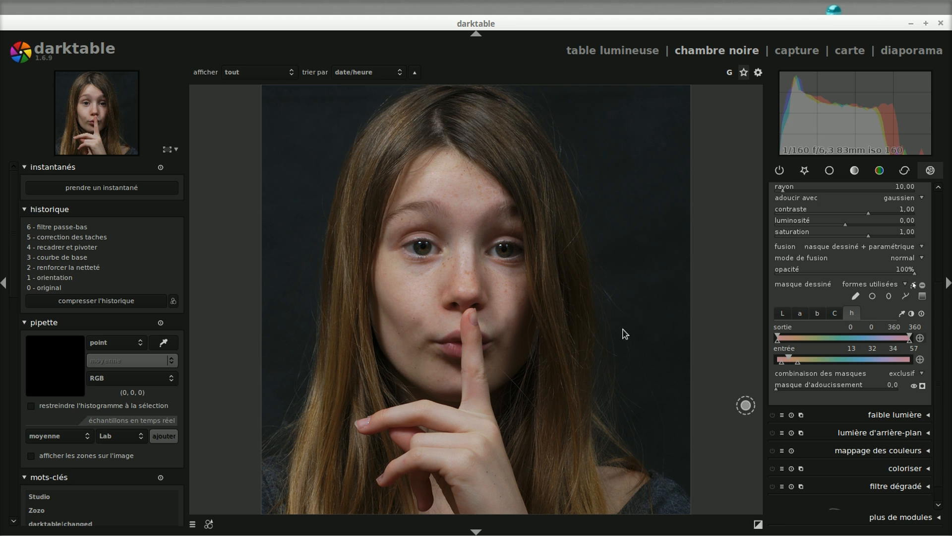
mouse_move(436, 337)
mouse_down()
mouse_move(465, 333)
mouse_move(469, 315)
mouse_move(476, 334)
mouse_up()
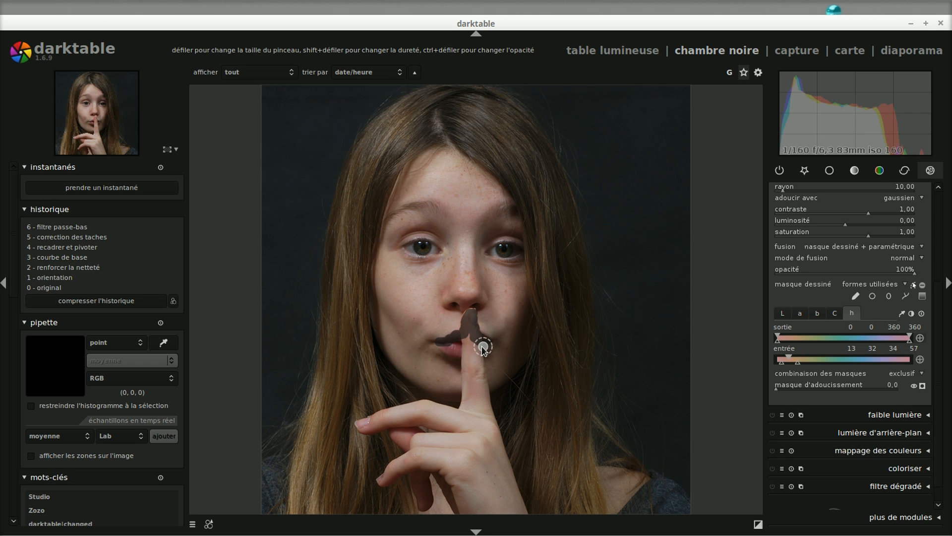
mouse_move(467, 350)
mouse_down()
mouse_move(442, 346)
mouse_move(460, 343)
mouse_move(453, 353)
mouse_move(439, 342)
mouse_move(471, 347)
mouse_up()
drag(468, 389, 478, 367)
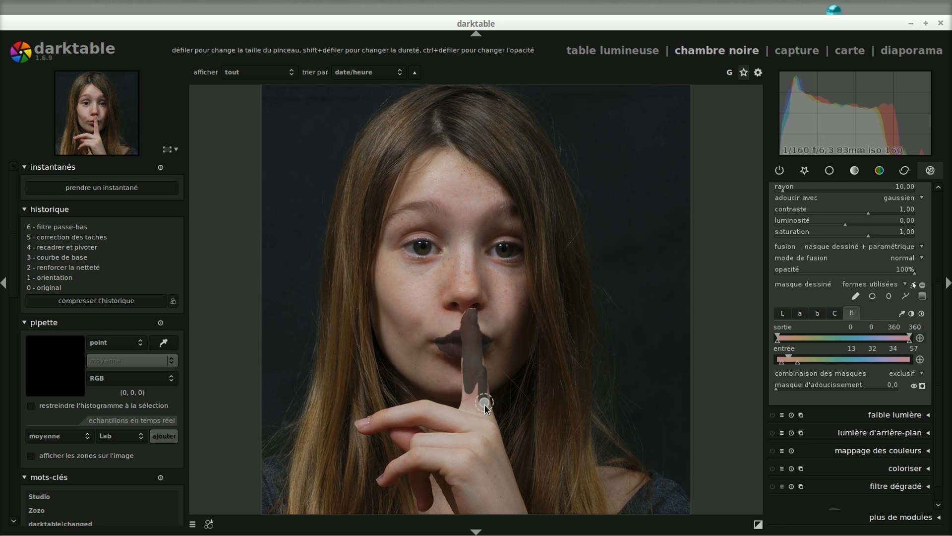
mouse_move(484, 403)
mouse_down()
mouse_move(476, 359)
mouse_move(464, 364)
mouse_move(464, 412)
mouse_move(467, 373)
mouse_move(462, 396)
mouse_move(475, 387)
mouse_move(488, 417)
mouse_up()
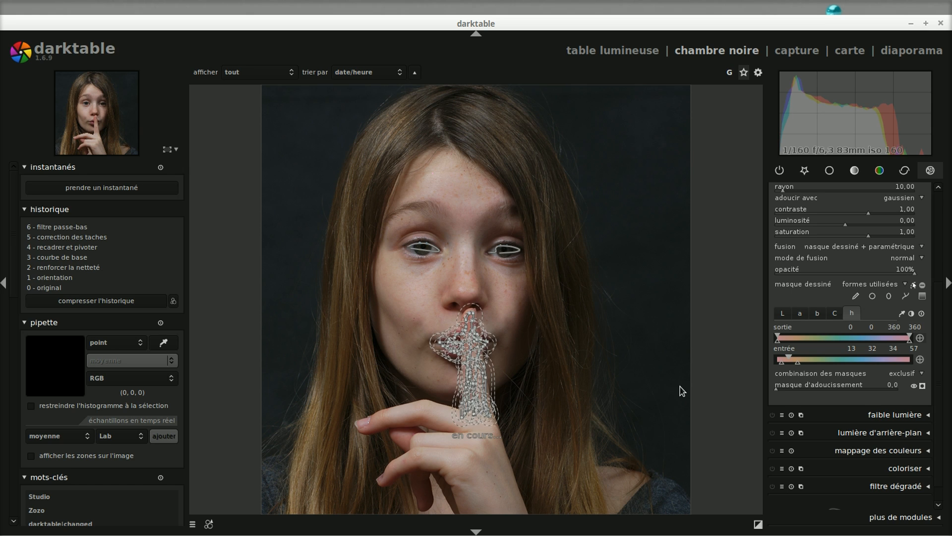
Invert the drawn mask's polarity while checking the mask overlay, and hide the overlay and the shape outlines.
click(924, 386)
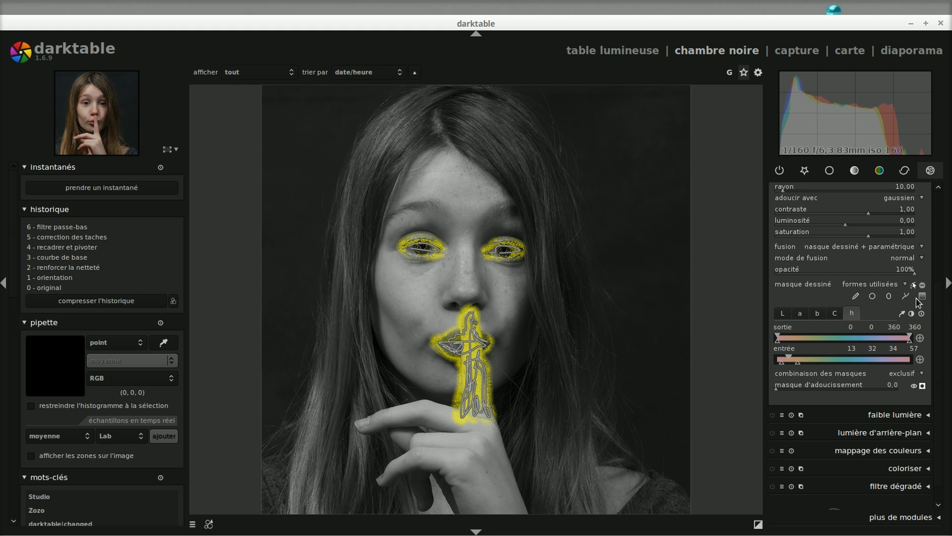
click(922, 285)
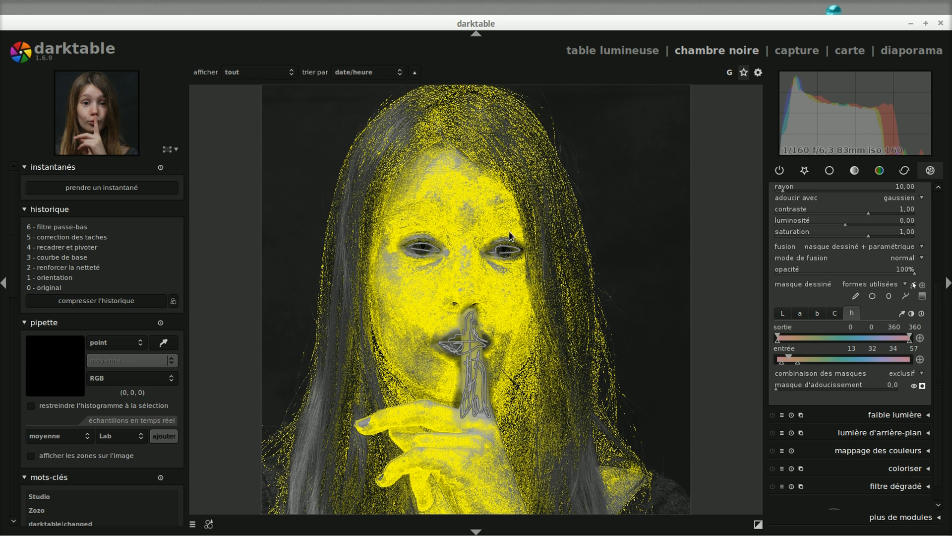
click(923, 386)
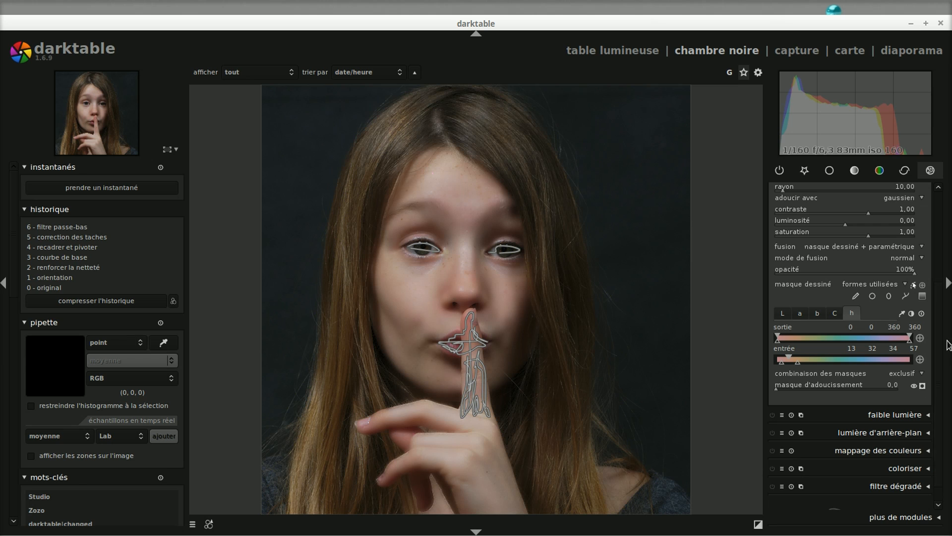
click(915, 286)
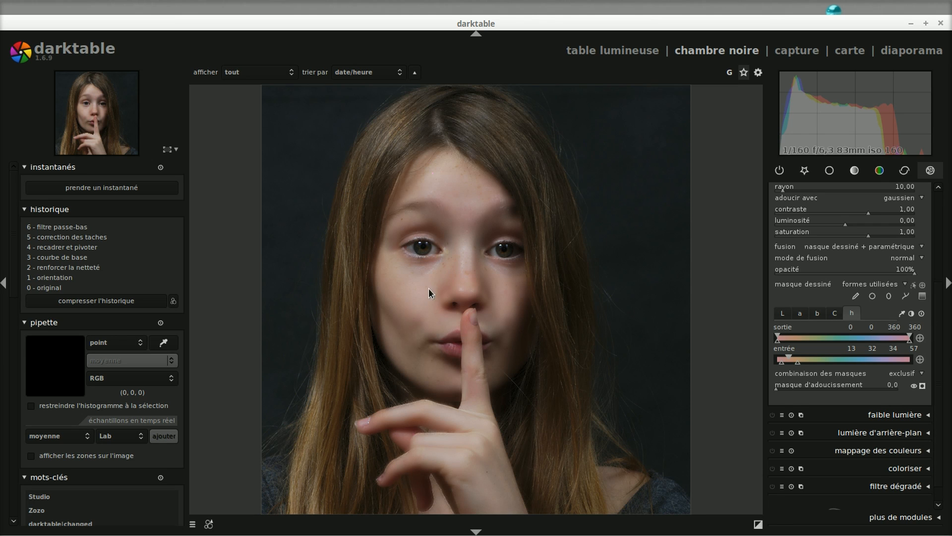
Set the low-pass filter's rayon to 5,00 and its contraste to 1,09 while judging the face up close.
scroll(455, 226, up, 2)
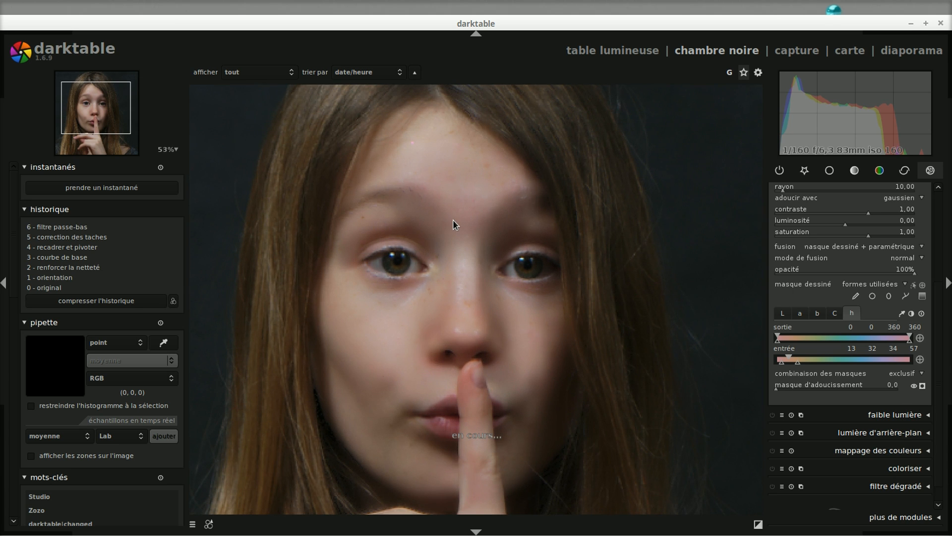
scroll(453, 220, down, 2)
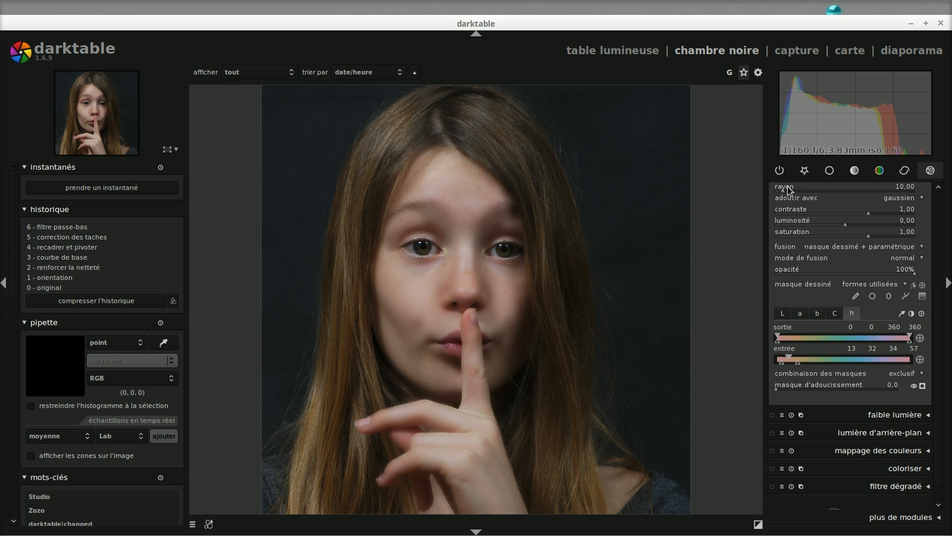
scroll(495, 200, up, 1)
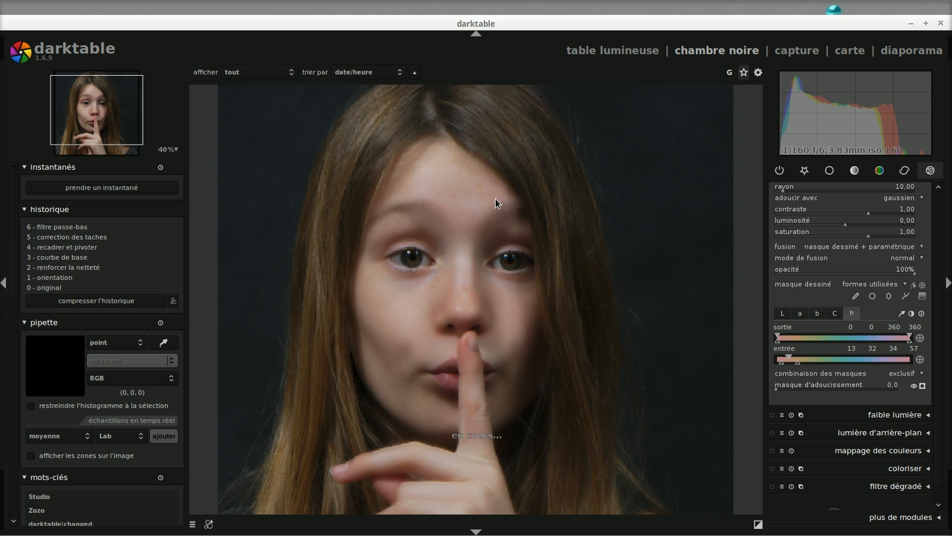
scroll(495, 198, up, 1)
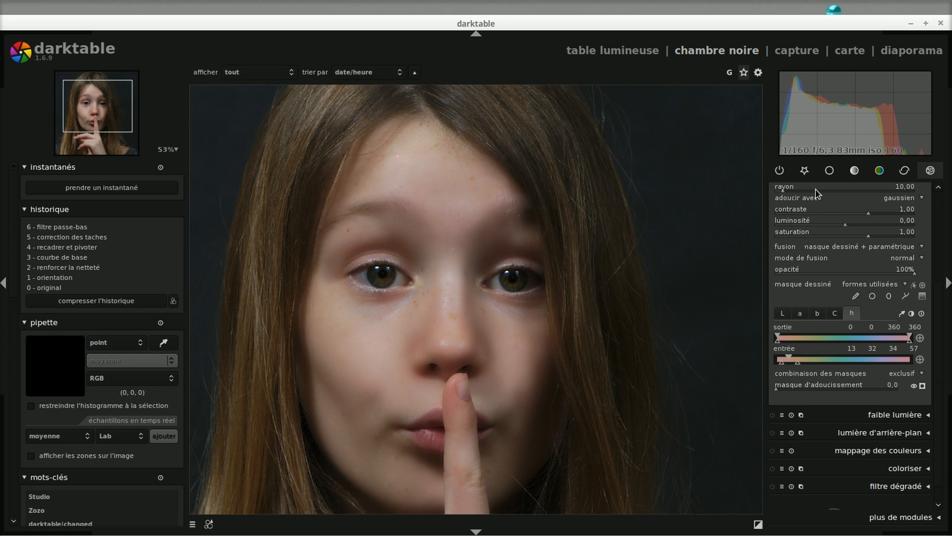
scroll(814, 192, down, 1)
scroll(814, 192, down, 6)
scroll(814, 191, down, 3)
scroll(815, 192, down, 3)
scroll(814, 195, down, 4)
scroll(814, 194, down, 2)
scroll(875, 215, up, 1)
scroll(876, 216, down, 1)
scroll(876, 216, up, 9)
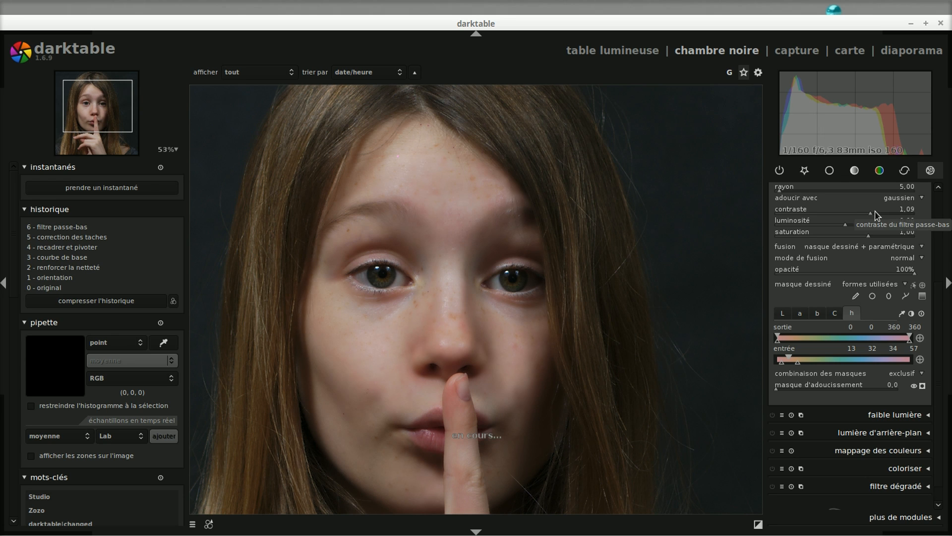
Lower the low-pass filter's contraste to 0,92 after trying stronger and weaker values on the face.
scroll(876, 215, up, 9)
scroll(876, 215, down, 15)
scroll(876, 215, down, 3)
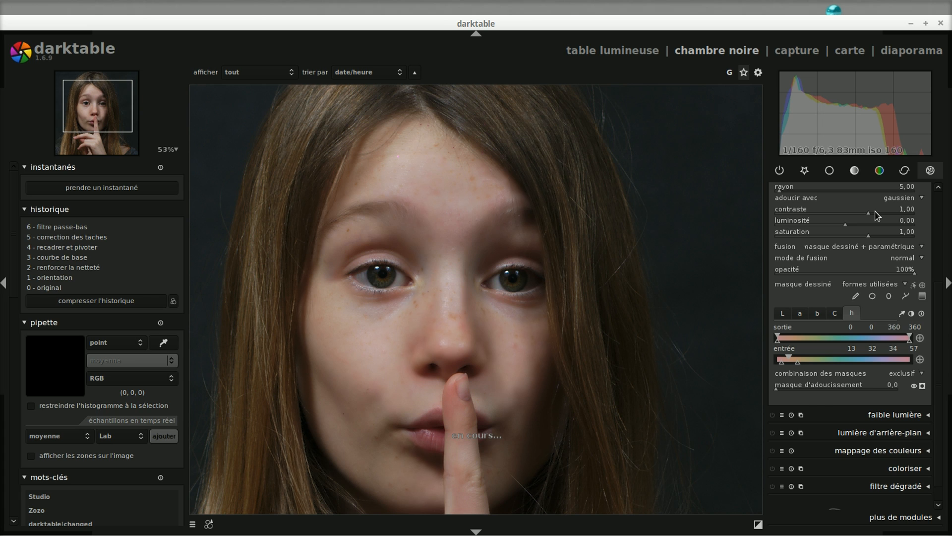
scroll(875, 215, down, 3)
scroll(876, 215, down, 5)
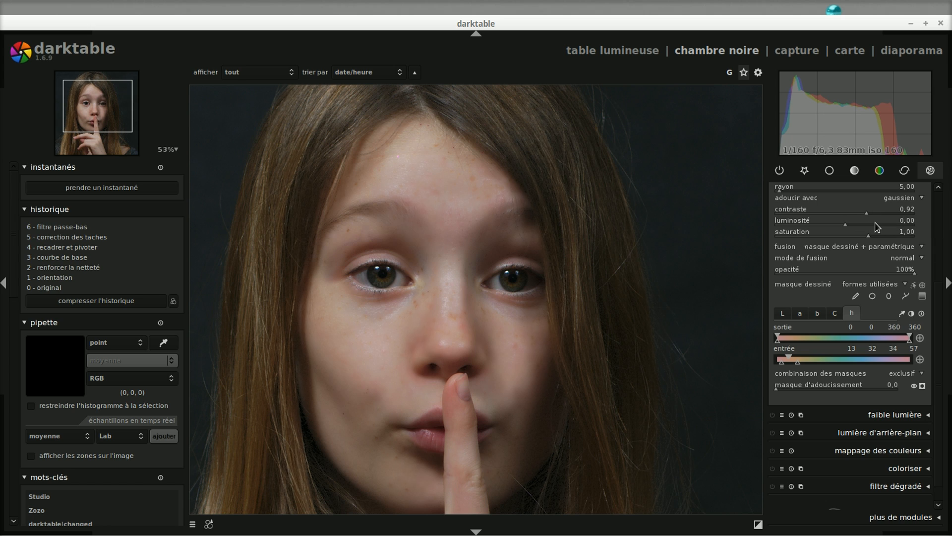
Set the low-pass filter's luminosité to 0,09 after trying darker and brighter values.
scroll(876, 229, up, 1)
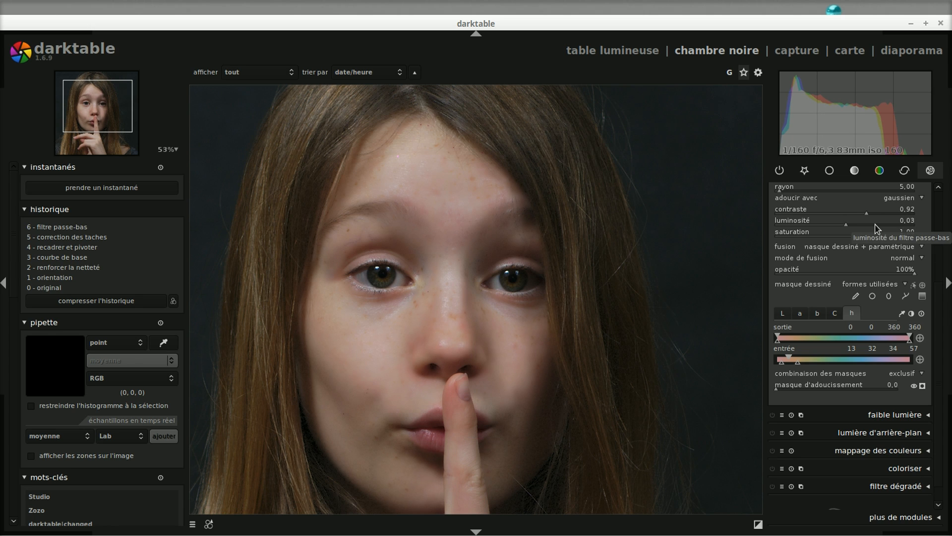
scroll(876, 229, down, 6)
scroll(876, 229, up, 4)
scroll(876, 229, up, 7)
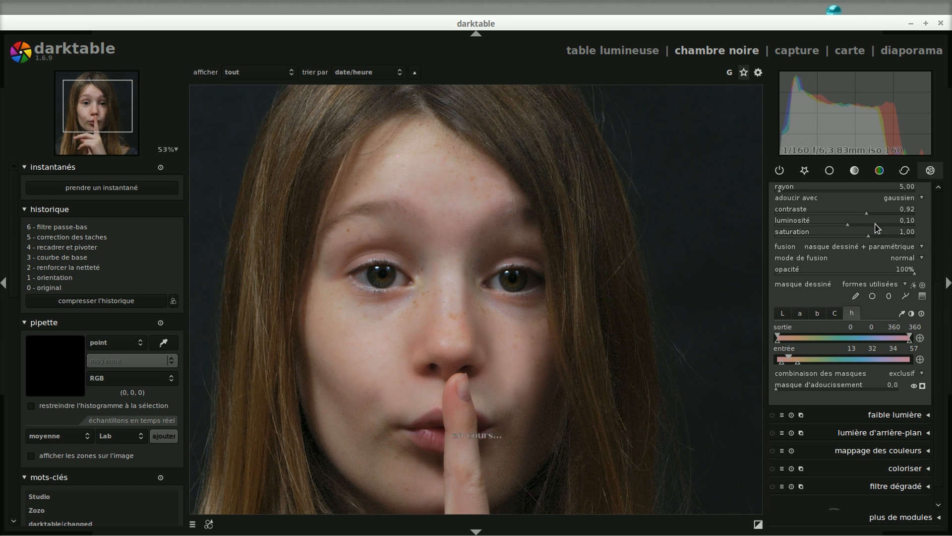
scroll(876, 229, down, 1)
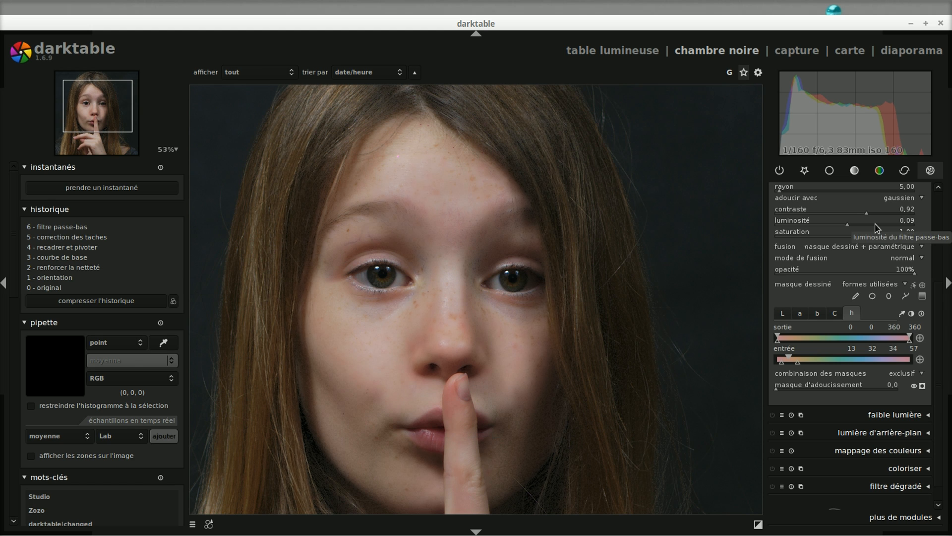
scroll(650, 270, down, 1)
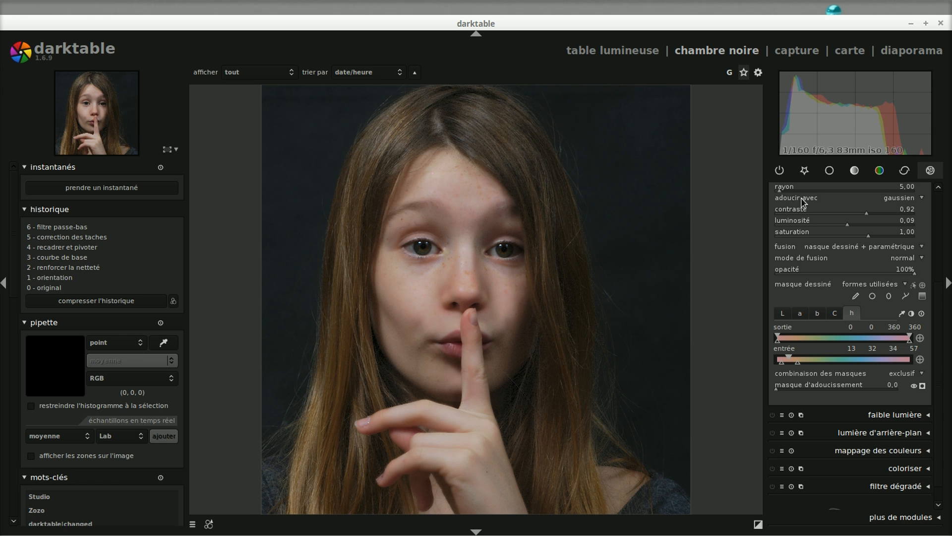
Set the low-pass filter's rayon to 6,20 and compare the portrait with its history state after cropping, returning to the latest state.
scroll(794, 192, up, 2)
scroll(793, 193, up, 4)
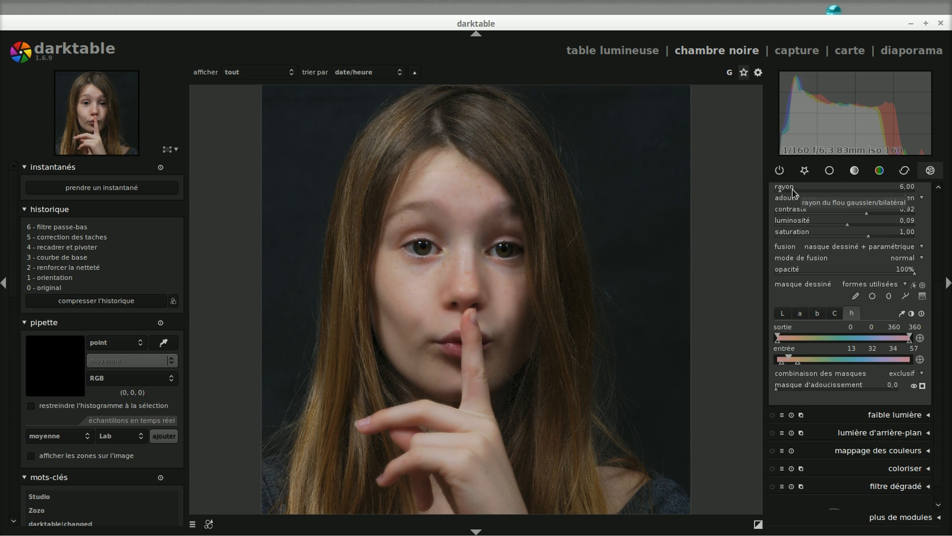
scroll(792, 193, up, 2)
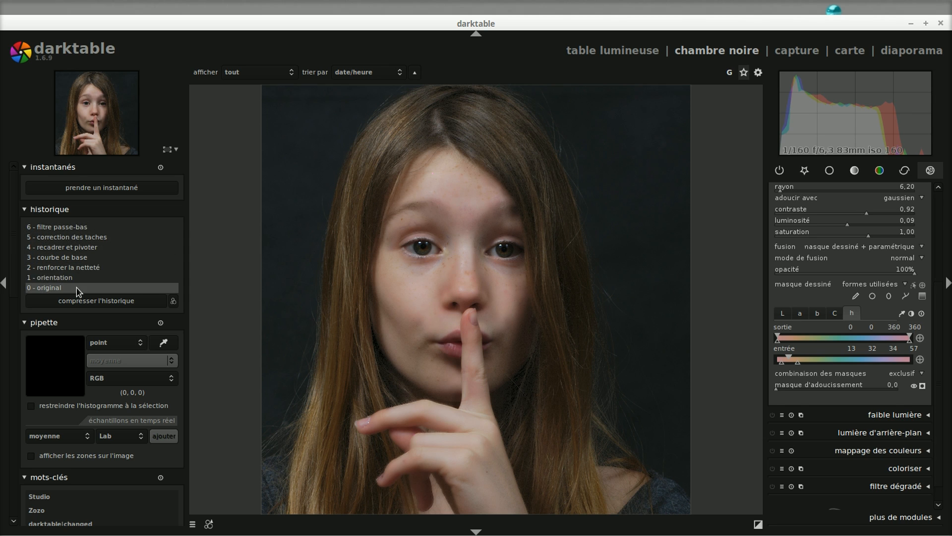
click(82, 248)
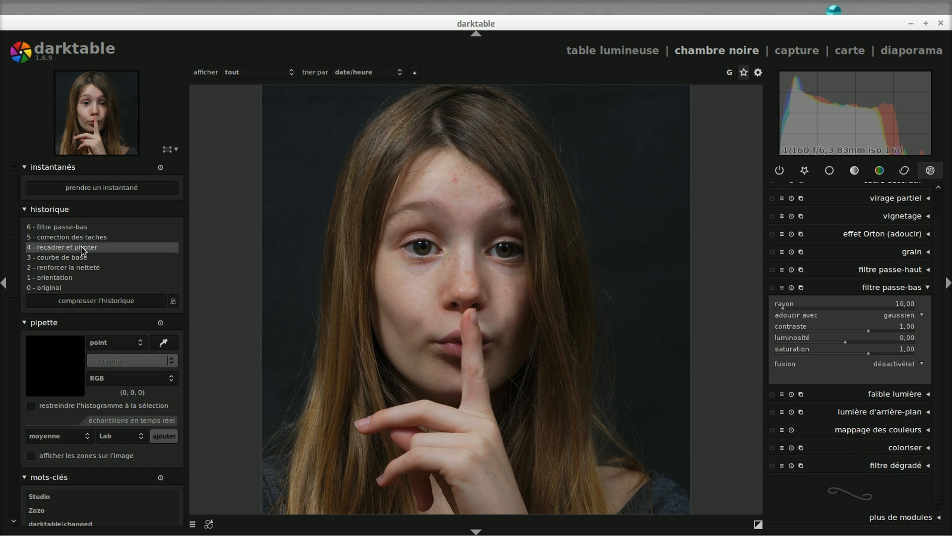
click(76, 228)
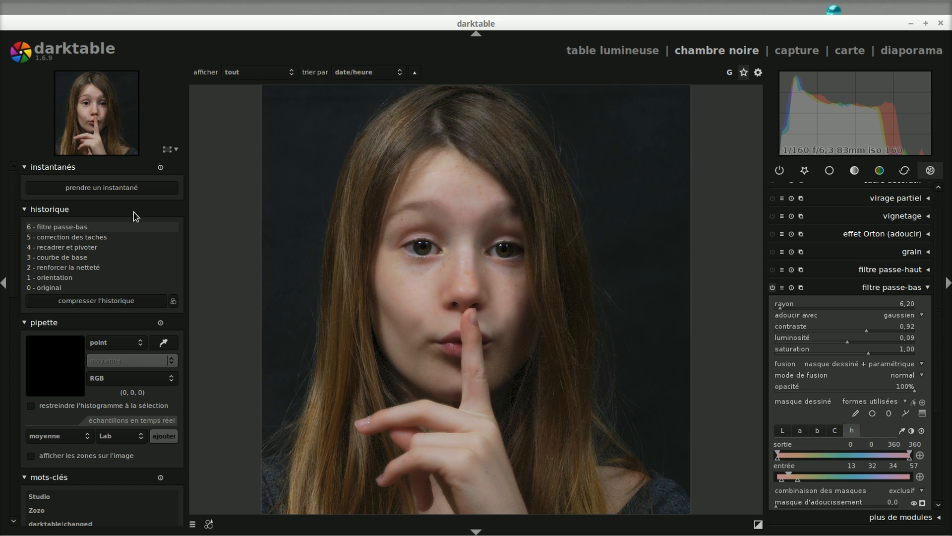
Refine the low-pass filter to luminosité 0,04, contraste 0,89 and rayon 7,20, comparing the portrait with its history state after cropping.
scroll(854, 344, down, 4)
scroll(854, 344, down, 1)
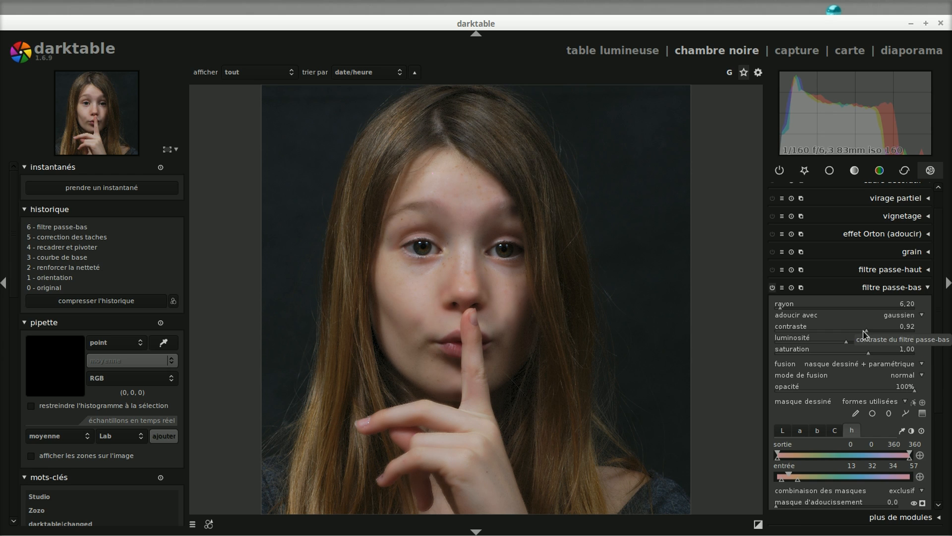
scroll(865, 335, down, 1)
scroll(864, 335, down, 2)
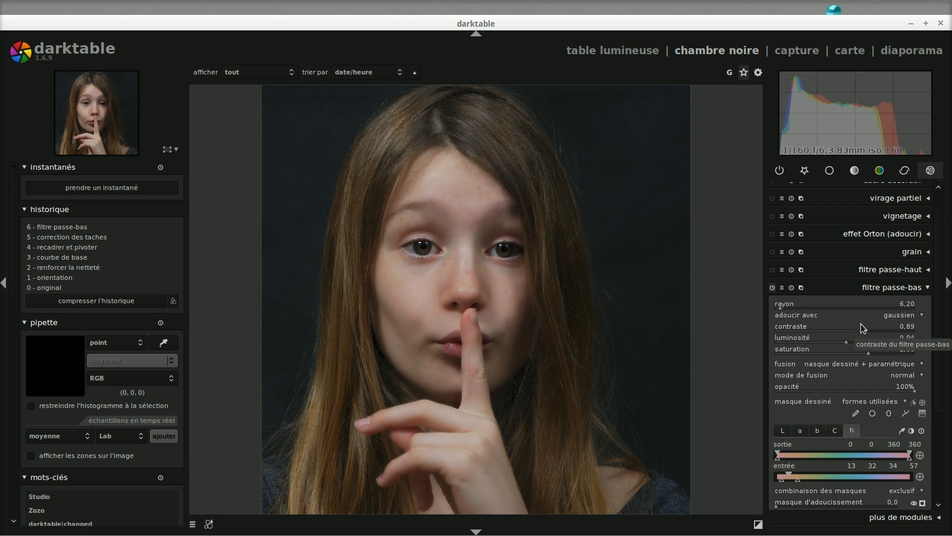
scroll(844, 311, up, 2)
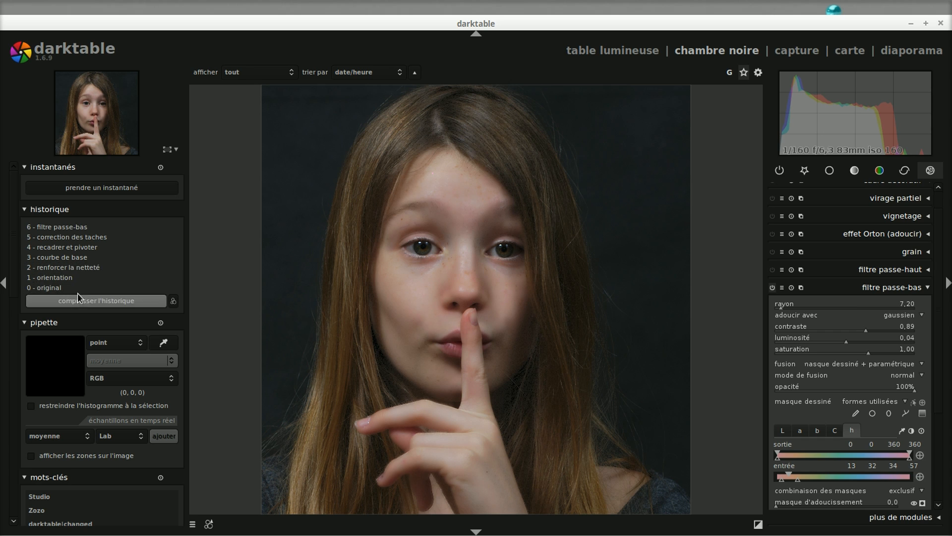
click(82, 247)
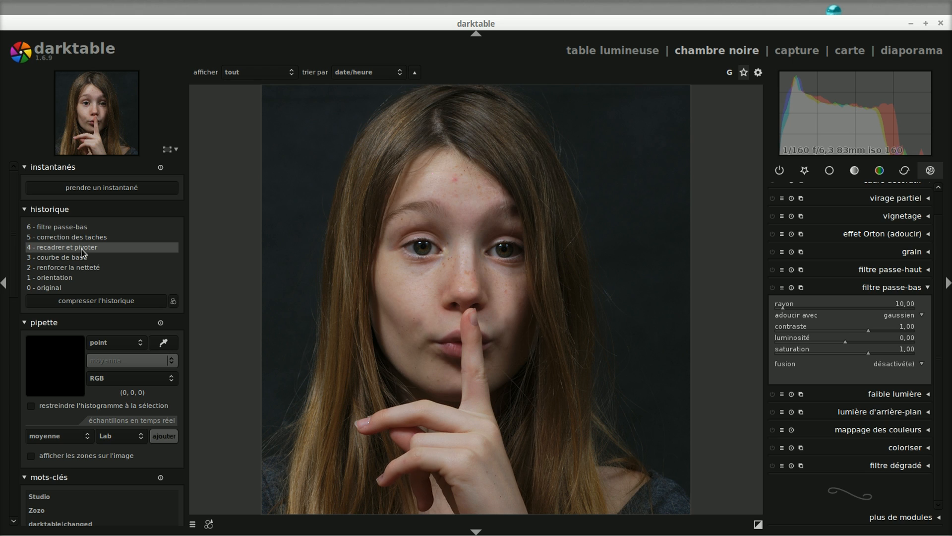
click(80, 227)
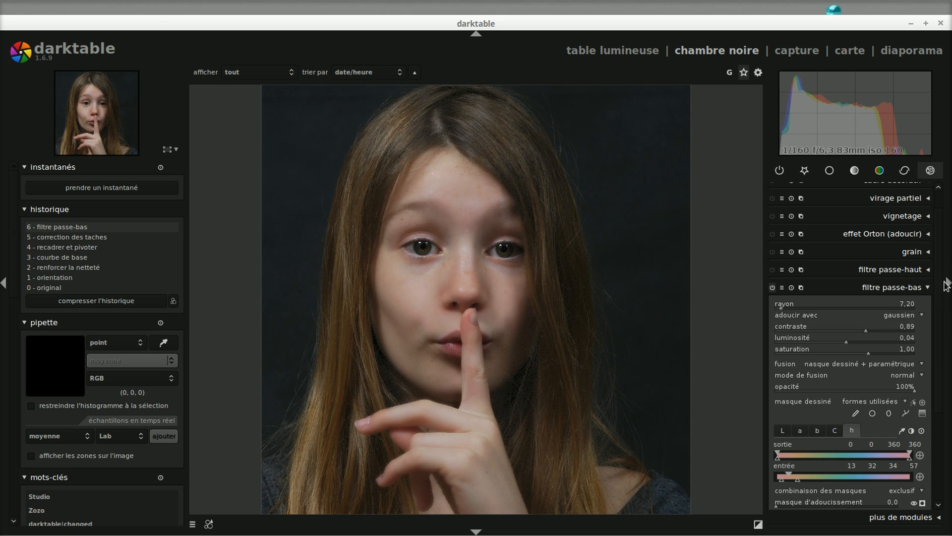
Raise the quantité of the active renforcer la netteté module to 0,738, collapse its settings and inspect the face up close.
scroll(937, 255, up, 2)
click(904, 170)
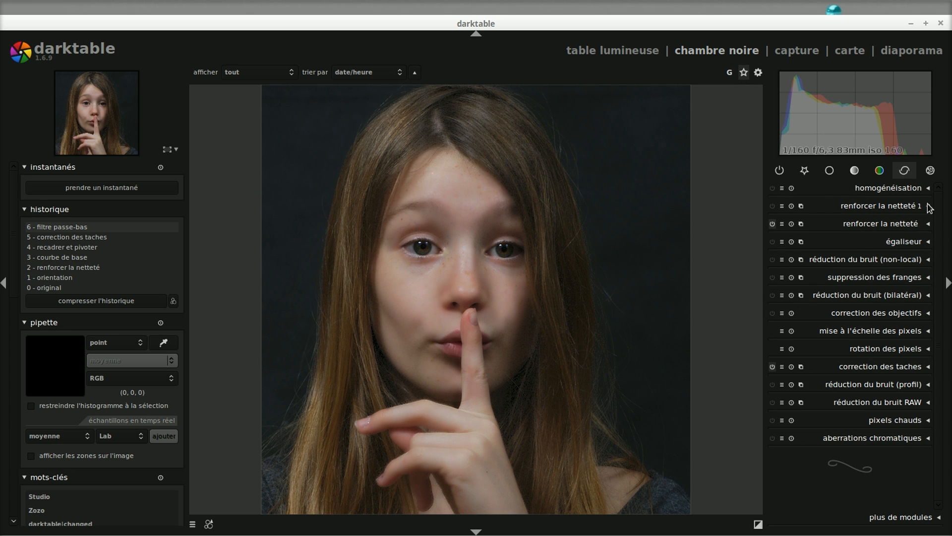
click(928, 223)
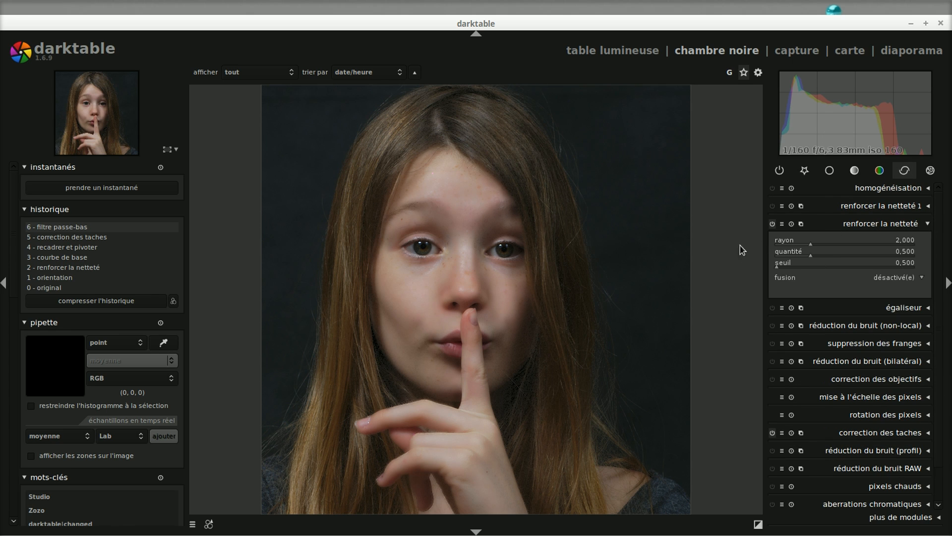
drag(815, 256, 824, 258)
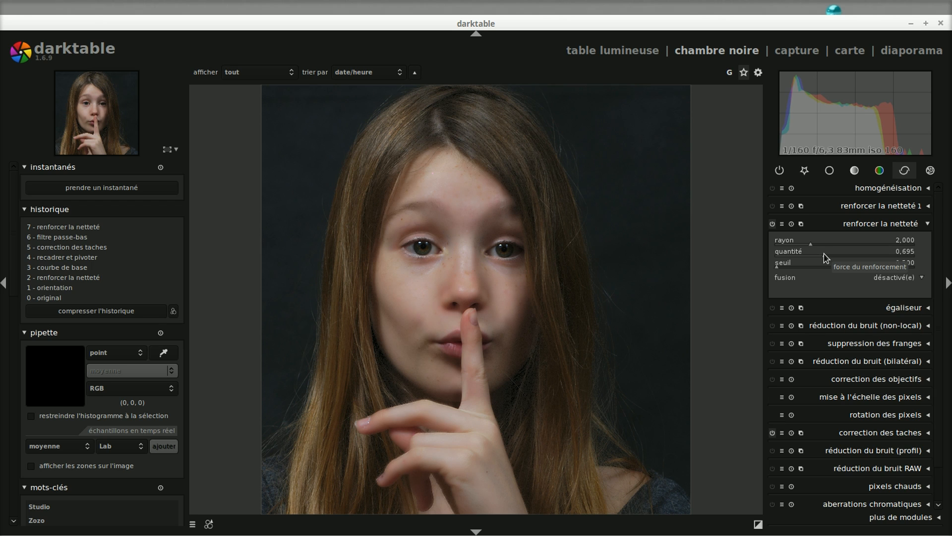
drag(824, 253, 827, 253)
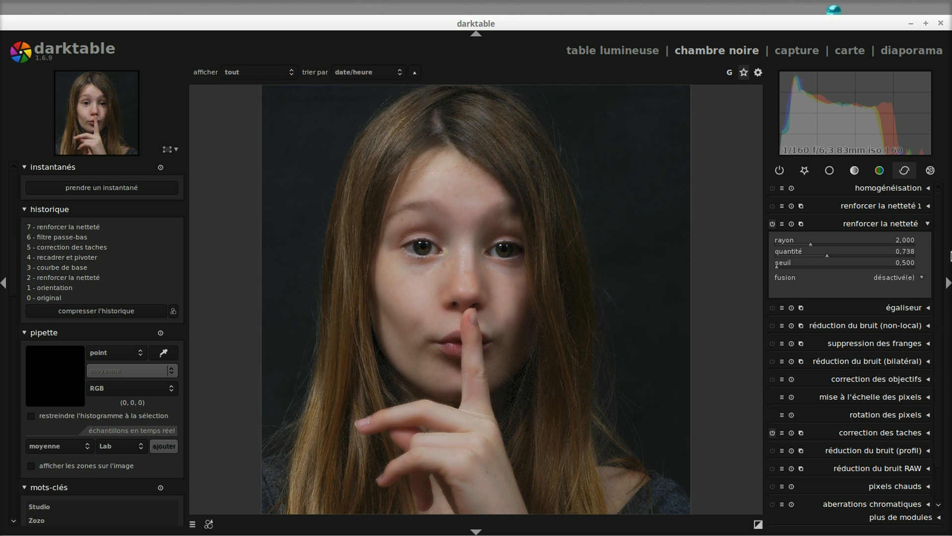
click(928, 225)
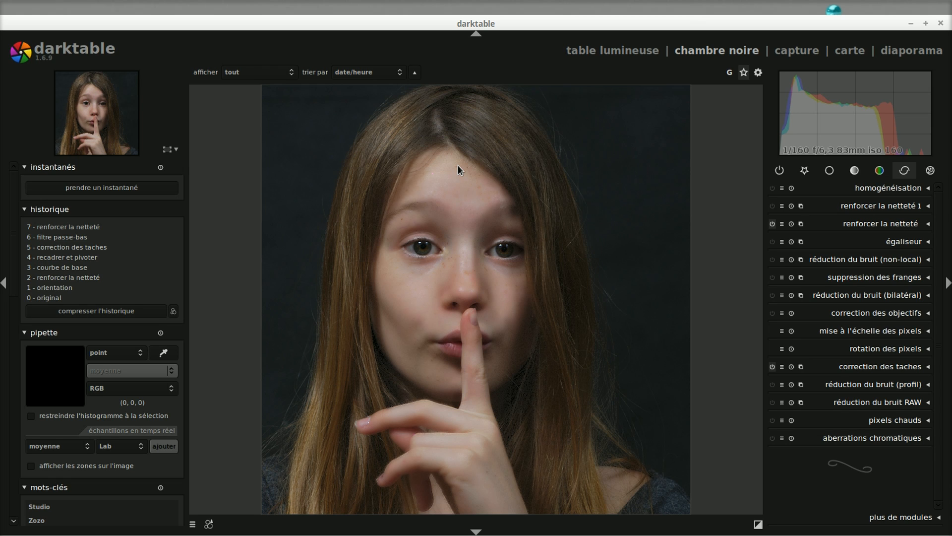
scroll(457, 169, up, 3)
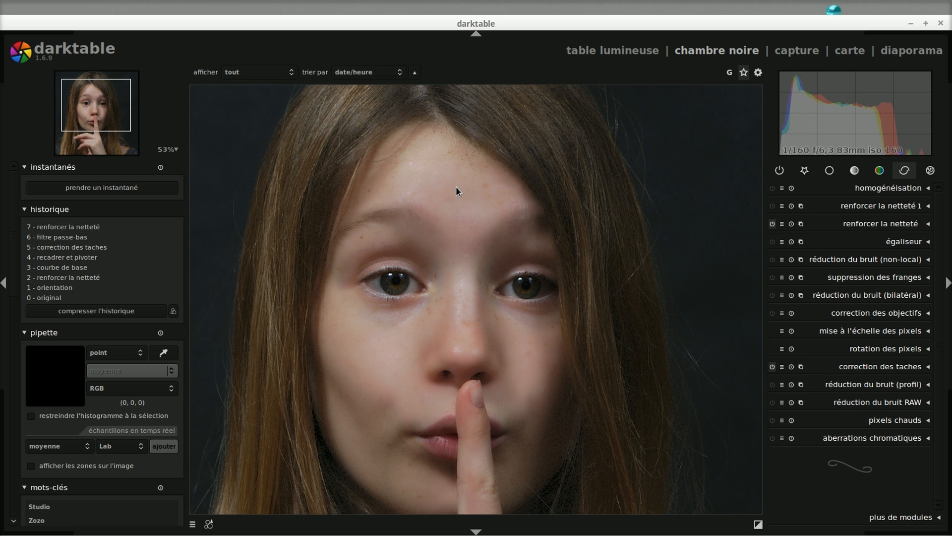
scroll(456, 187, down, 1)
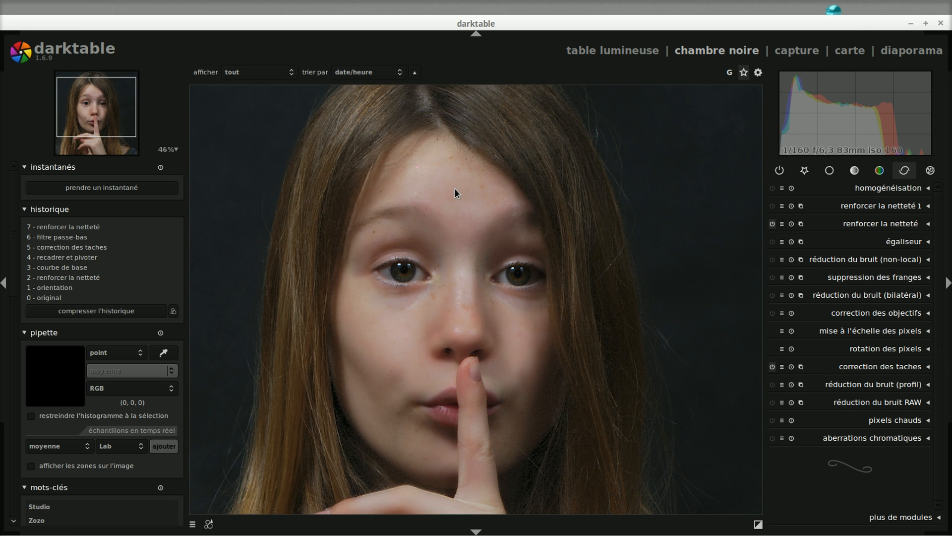